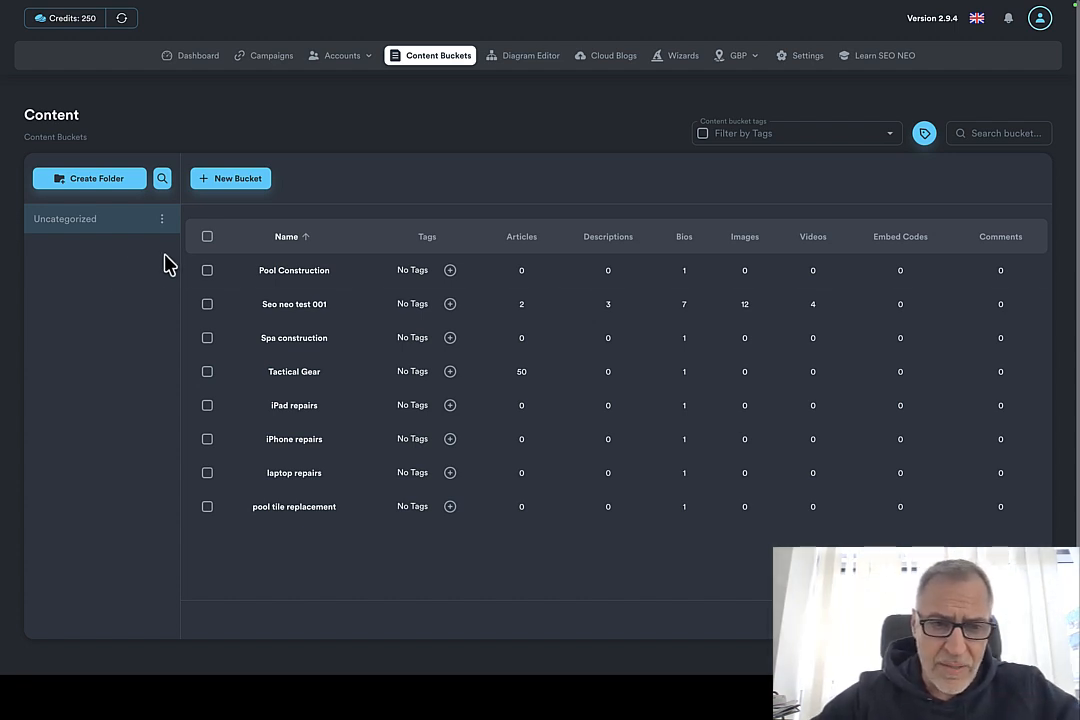
Step: Create a content bucket folder named "Pool & Spa" and open it
mouse_move(258, 275)
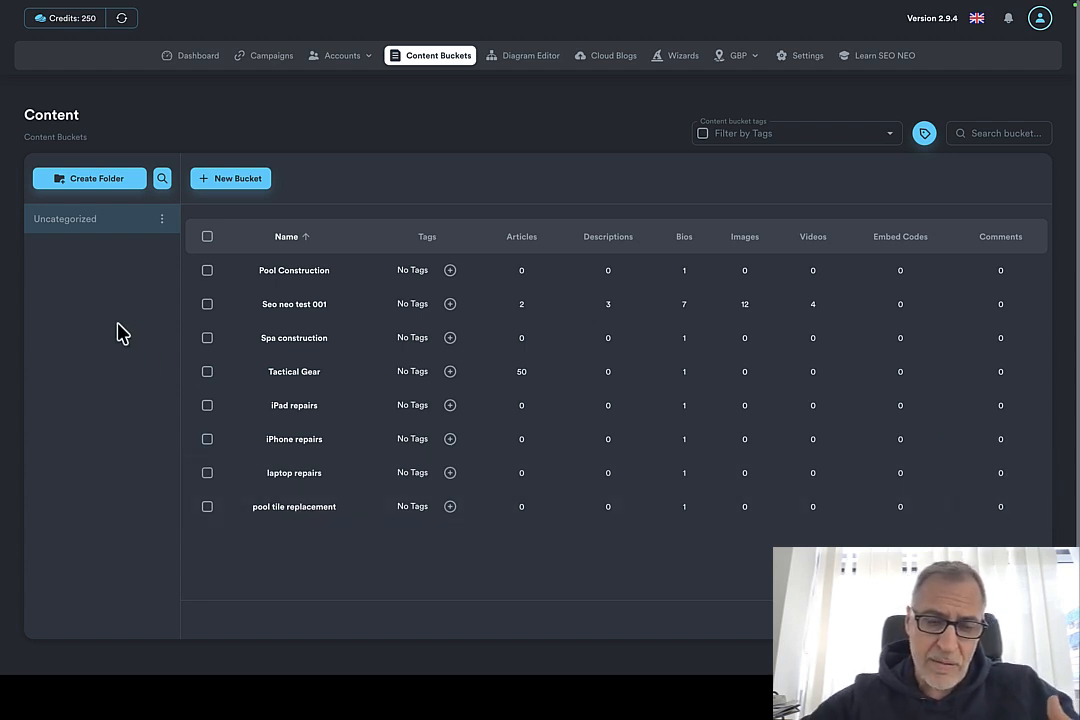
click(95, 181)
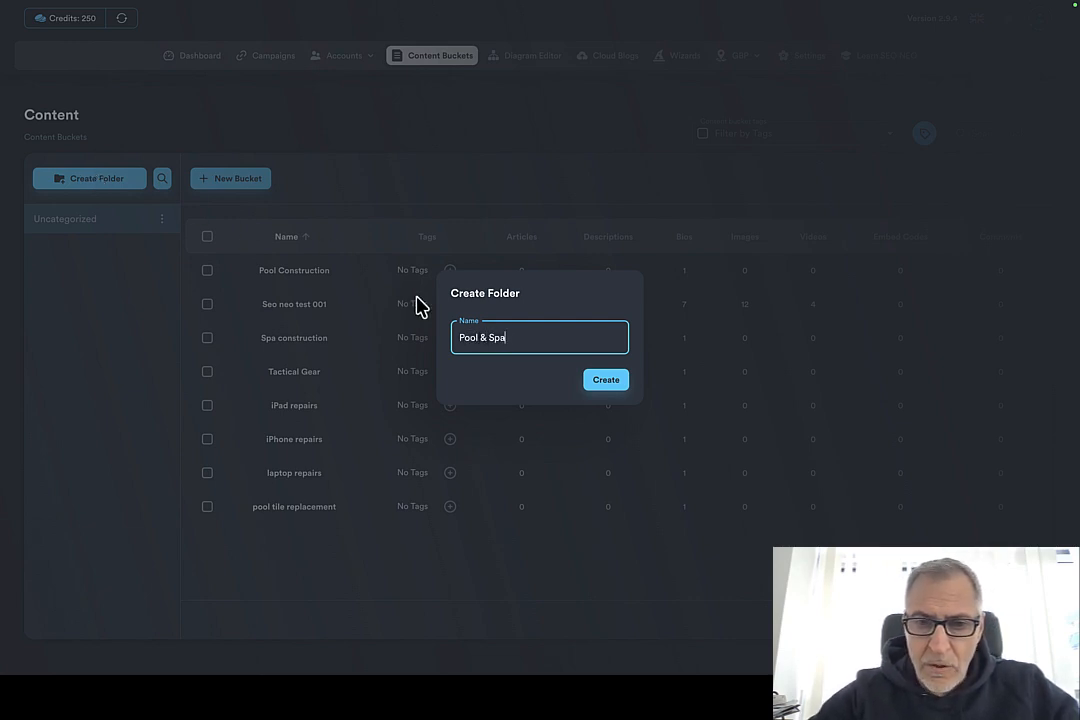
click(605, 381)
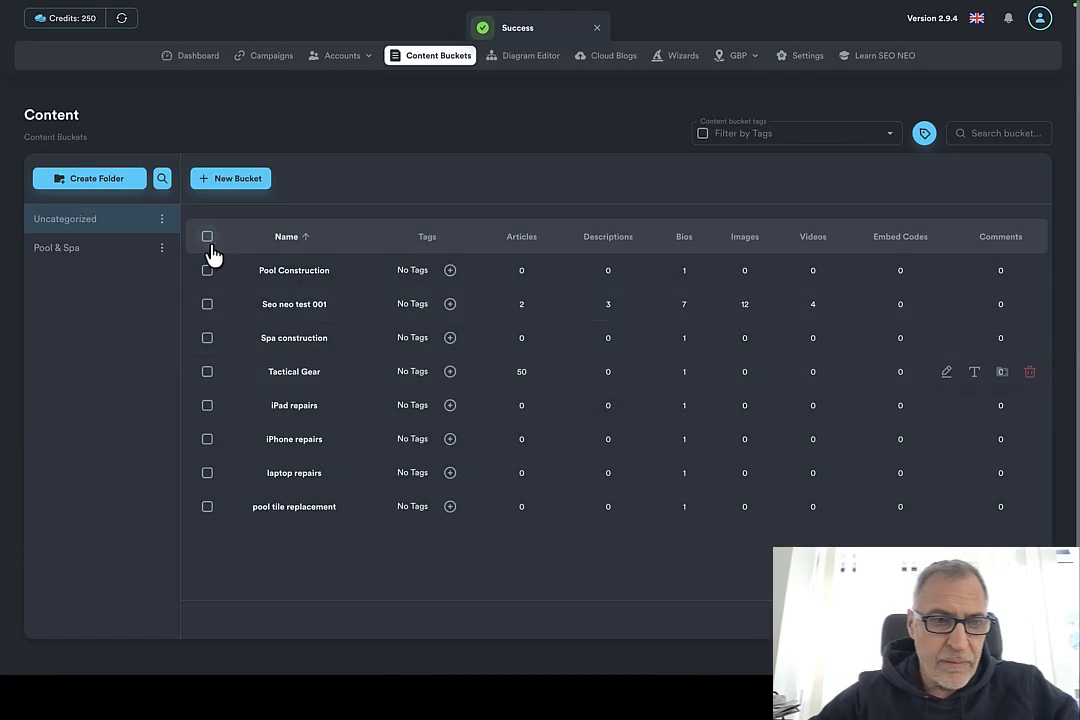
click(93, 251)
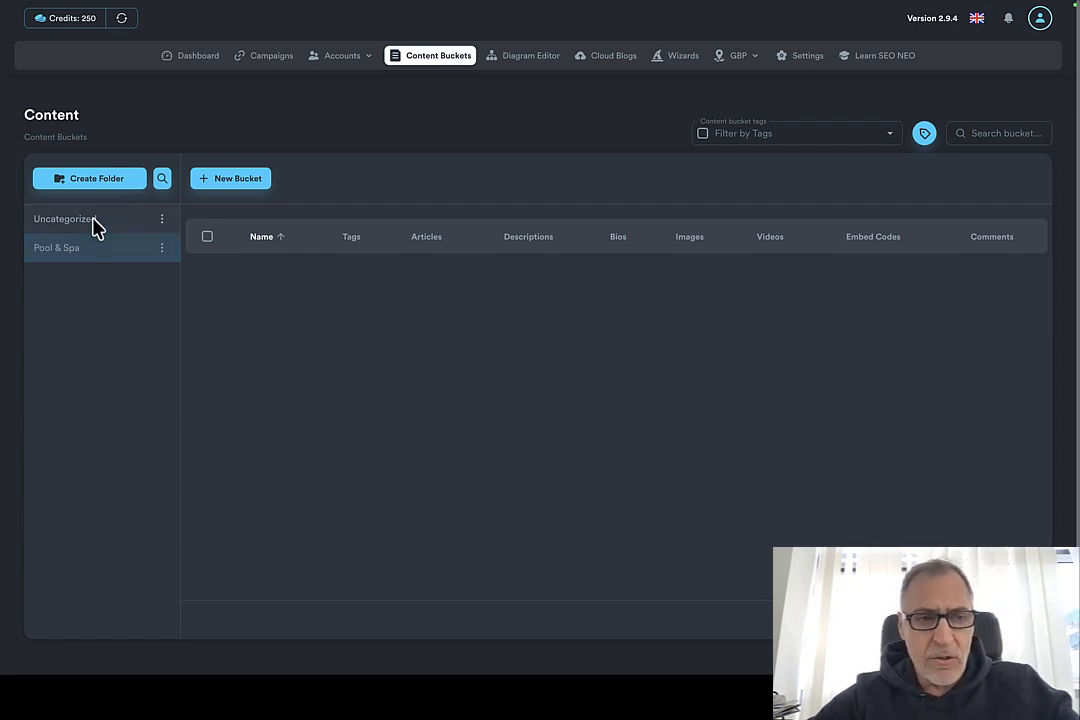
Step: Move the Pool Construction, Spa construction and pool tile replacement buckets from Uncategorized into the Pool & Spa folder
click(95, 227)
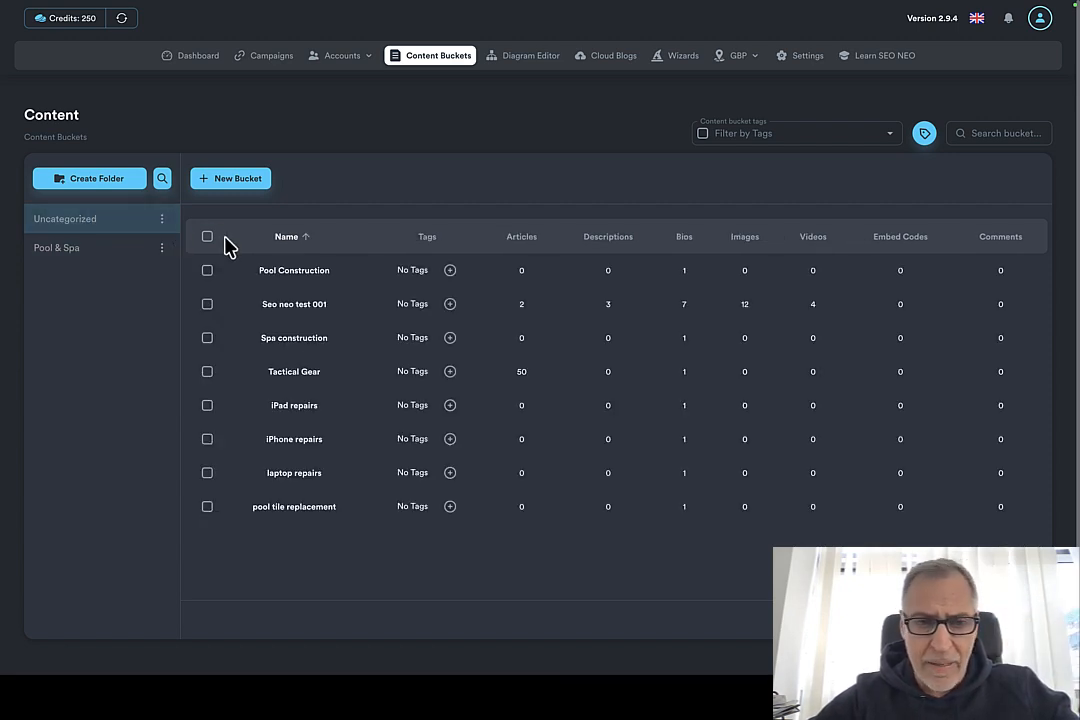
click(209, 274)
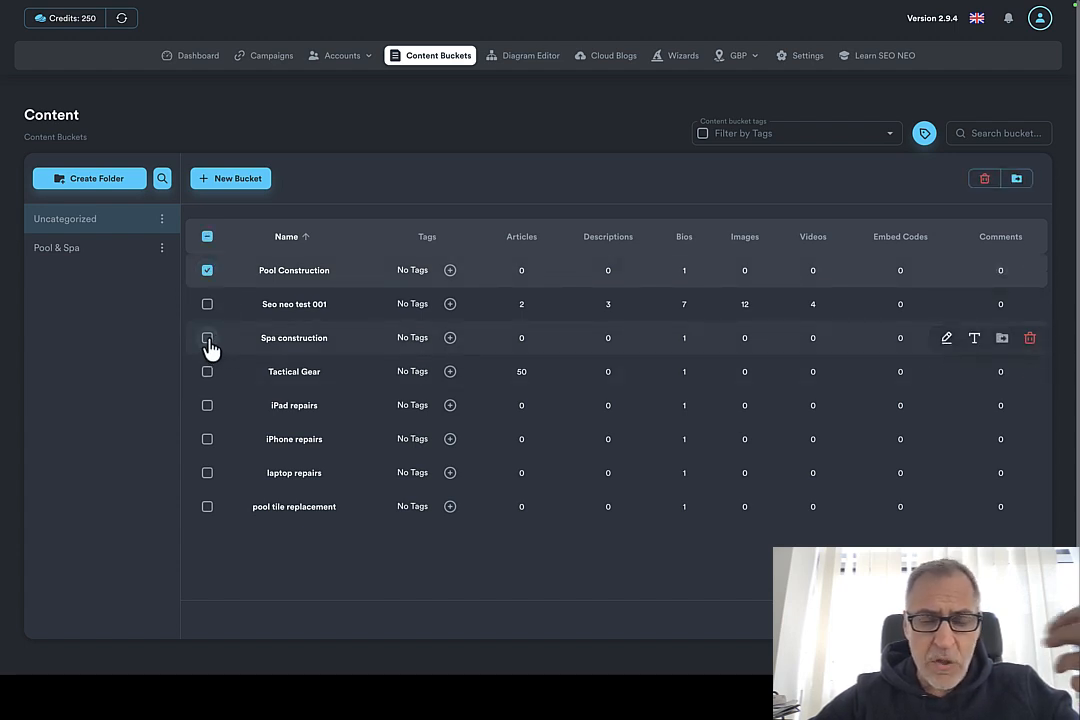
click(208, 340)
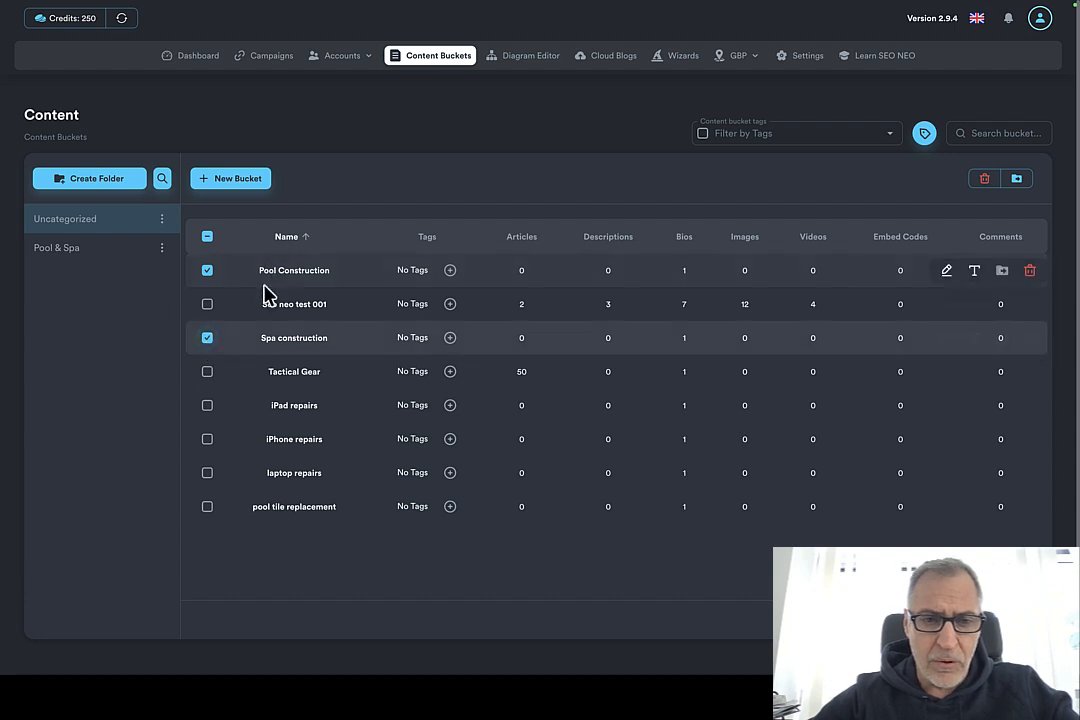
click(208, 508)
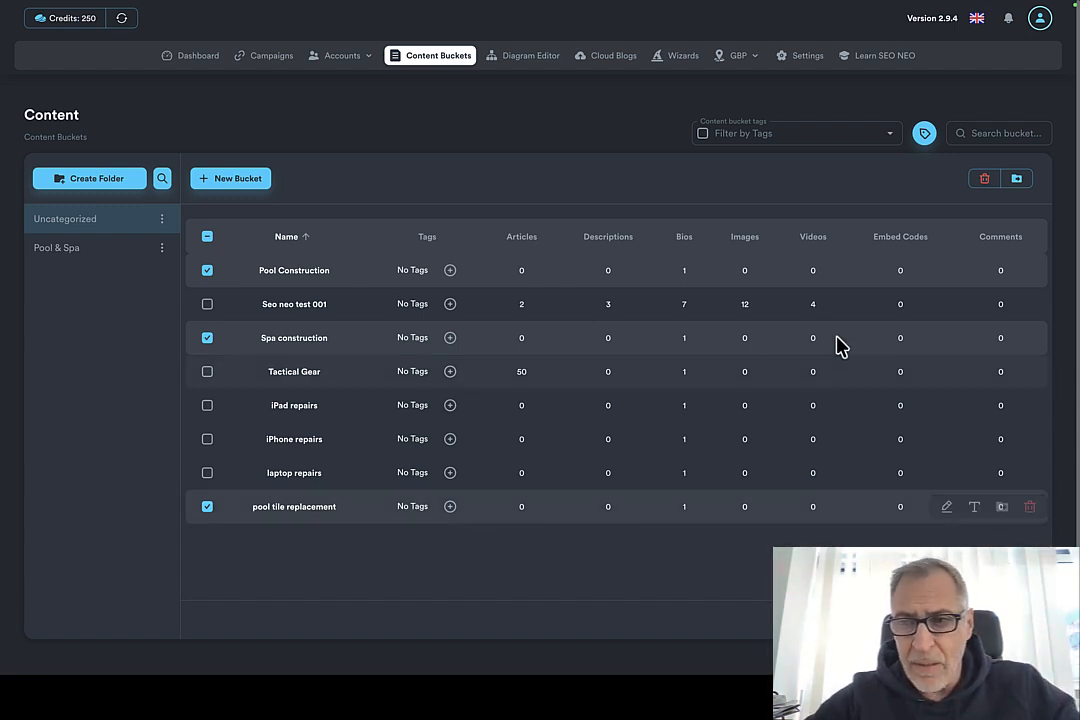
click(1016, 180)
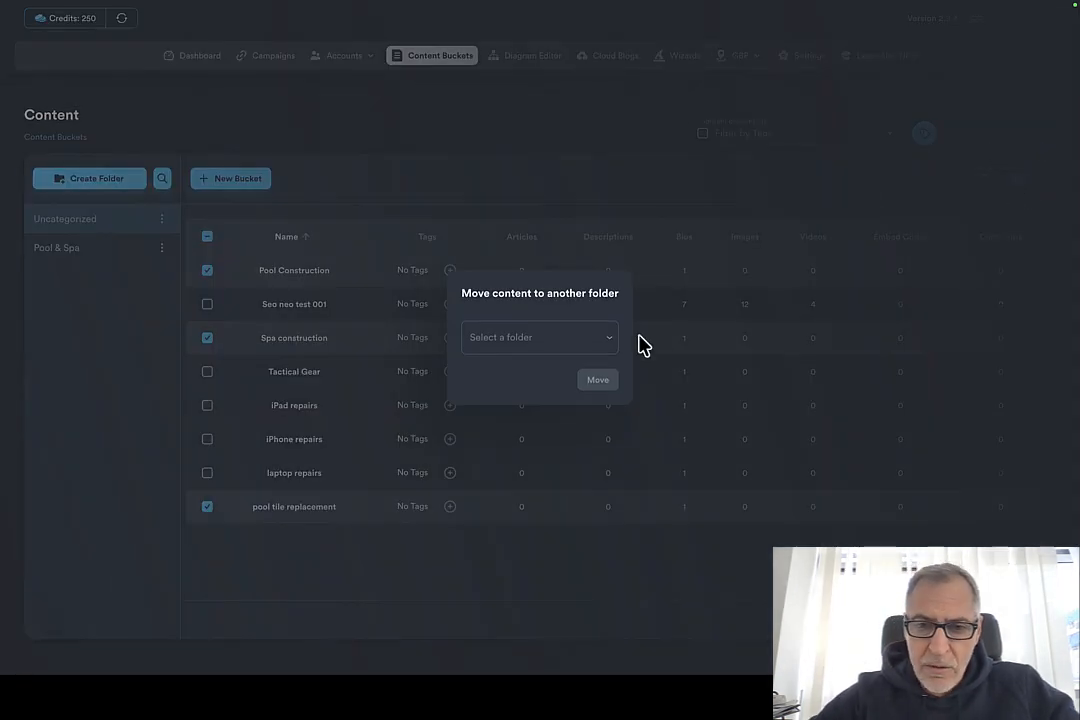
click(608, 346)
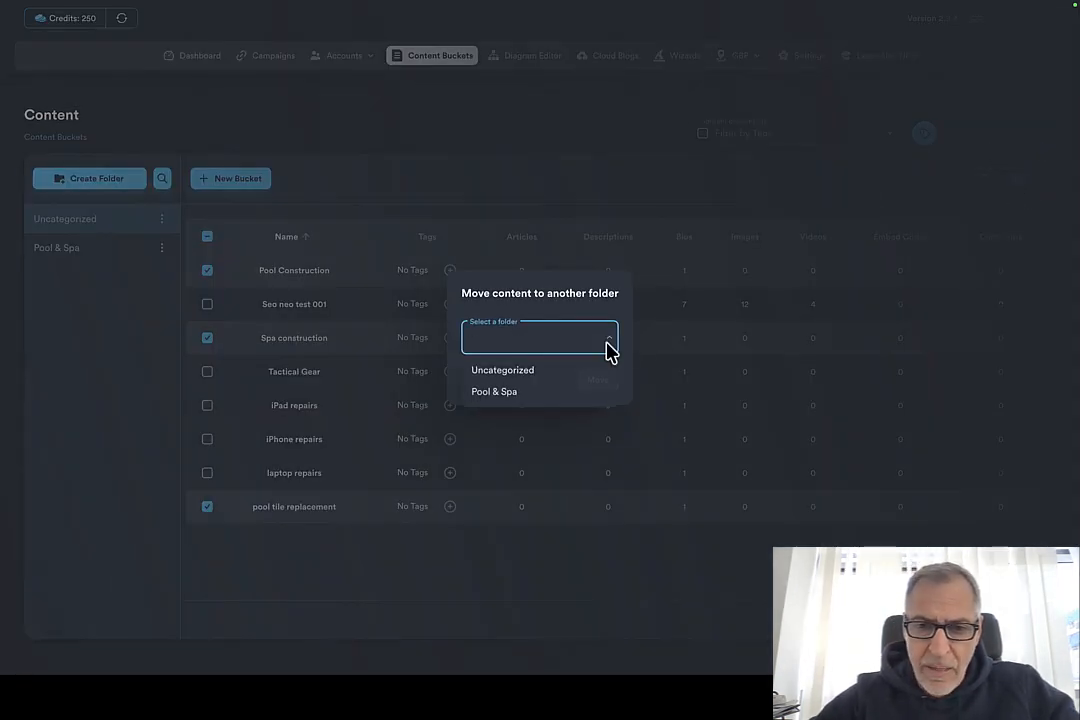
click(521, 397)
click(596, 382)
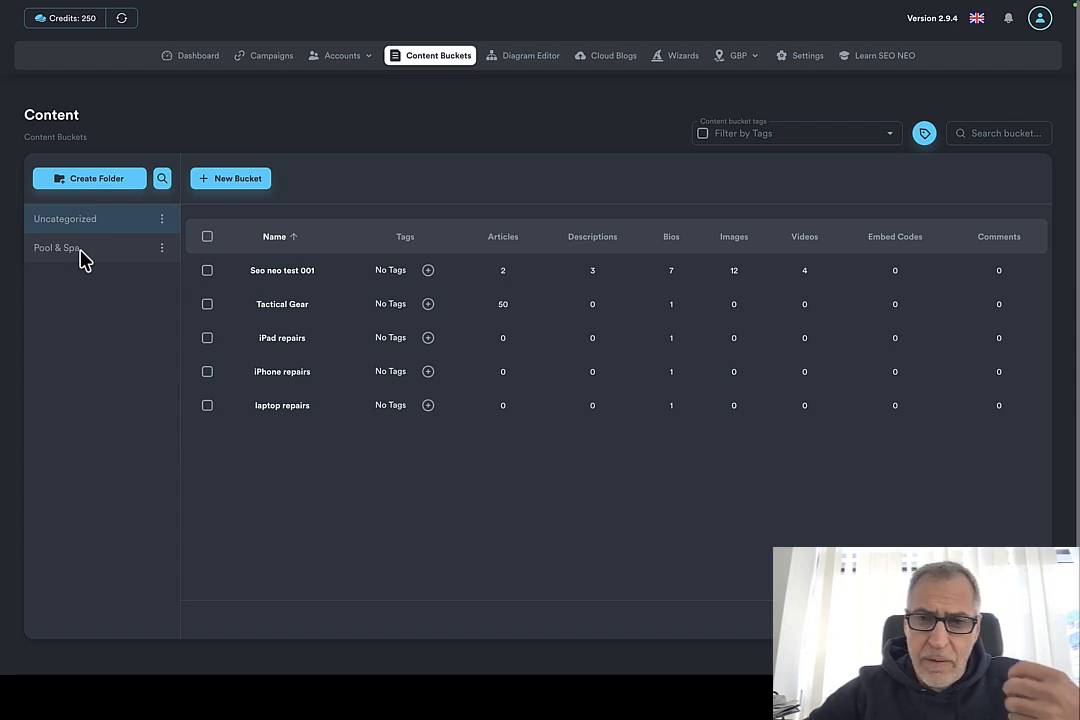
Step: Review the buckets in the Pool & Spa folder and return to the Uncategorized folder
click(84, 258)
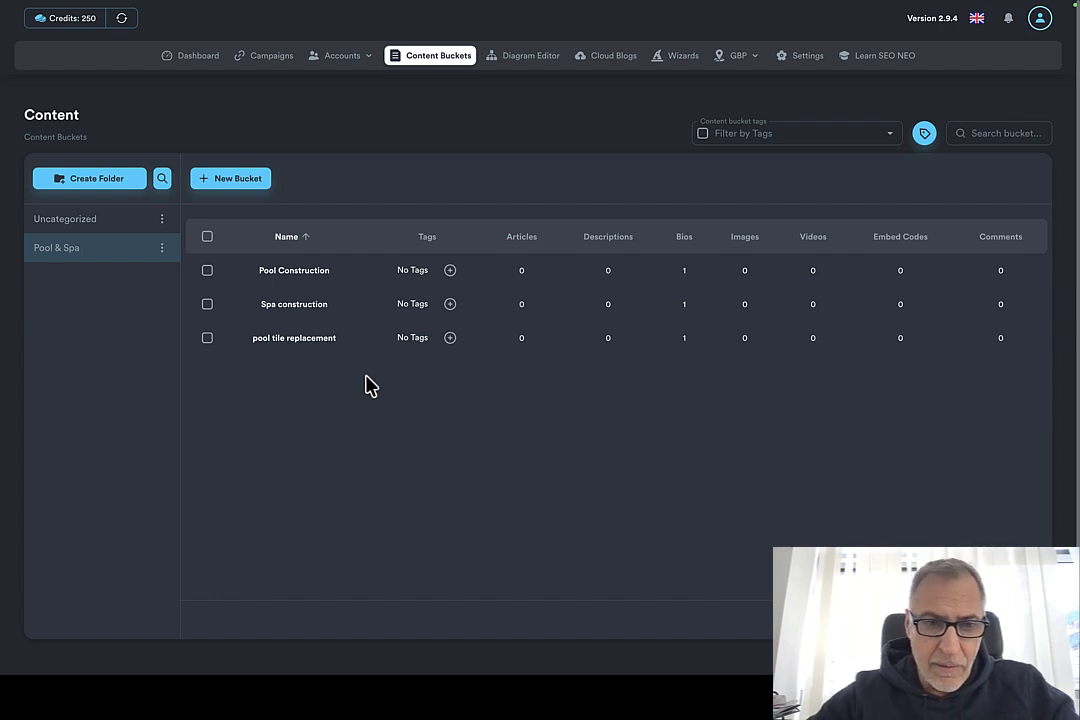
click(88, 226)
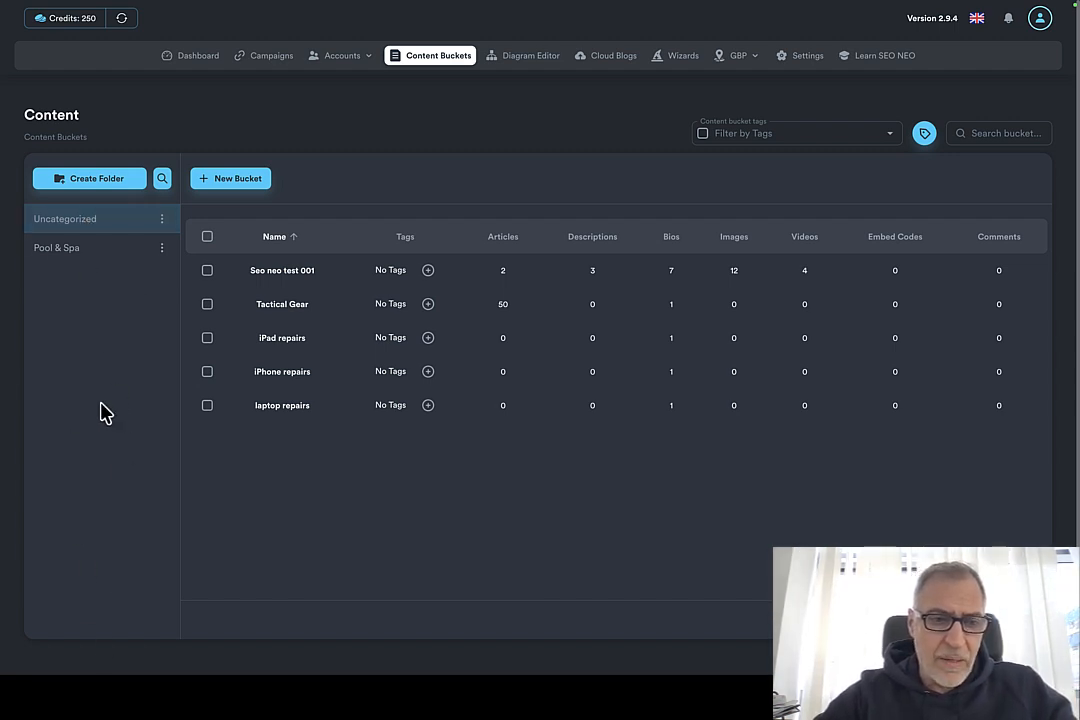
scroll(87, 518, down, 1)
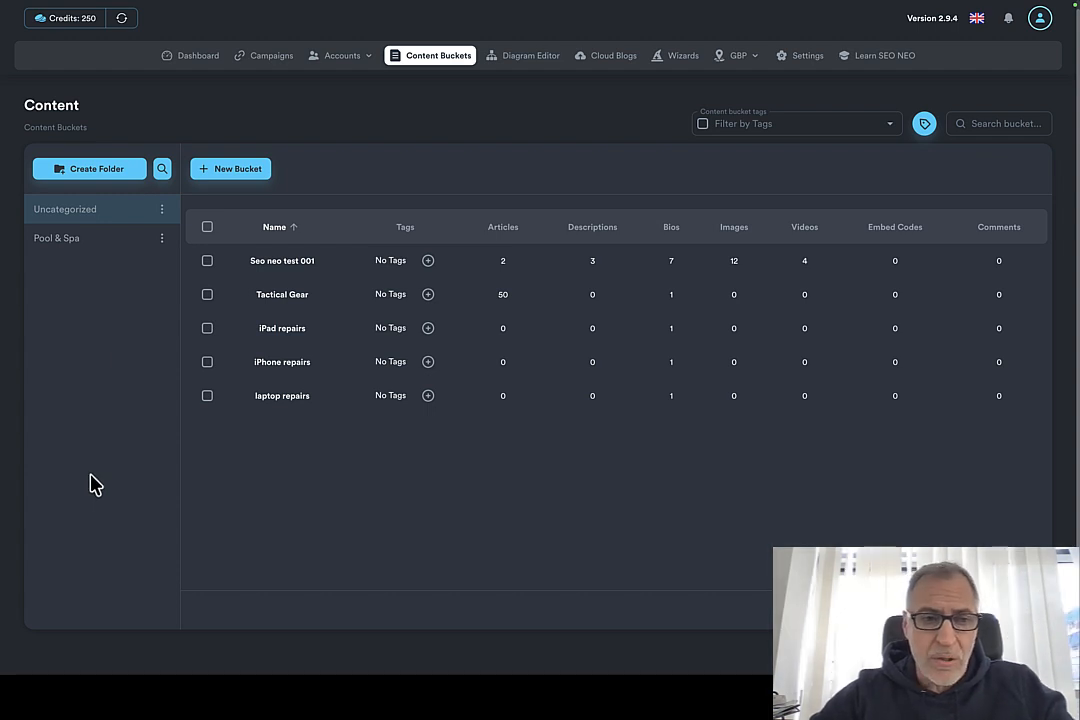
scroll(106, 472, down, 2)
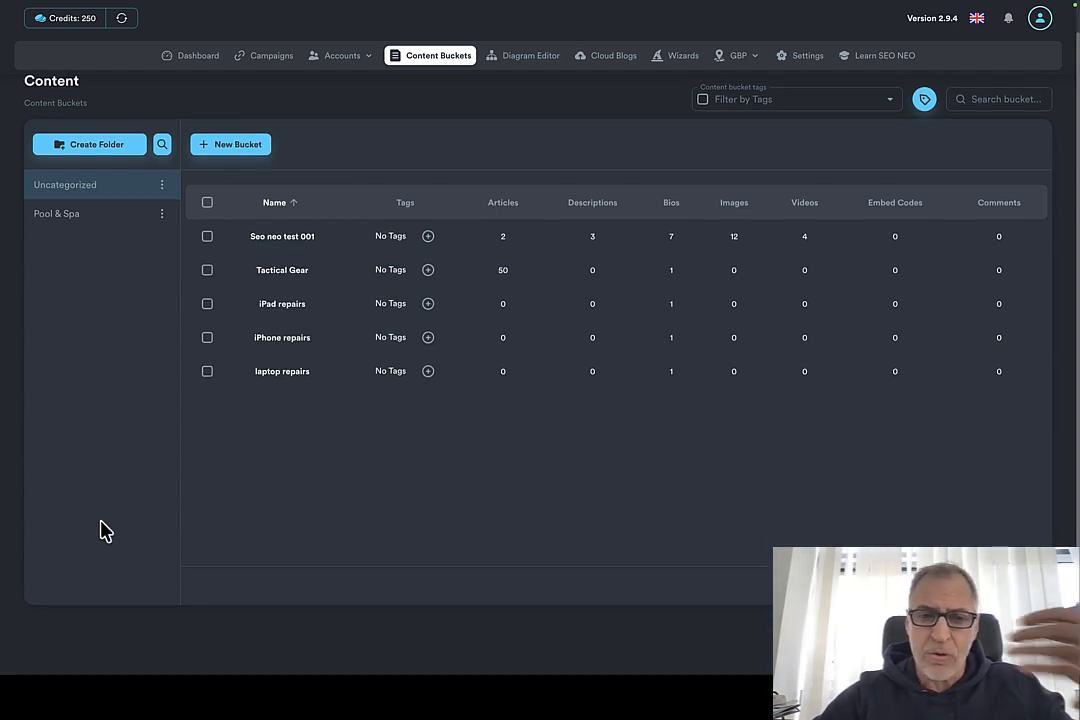
scroll(106, 532, up, 2)
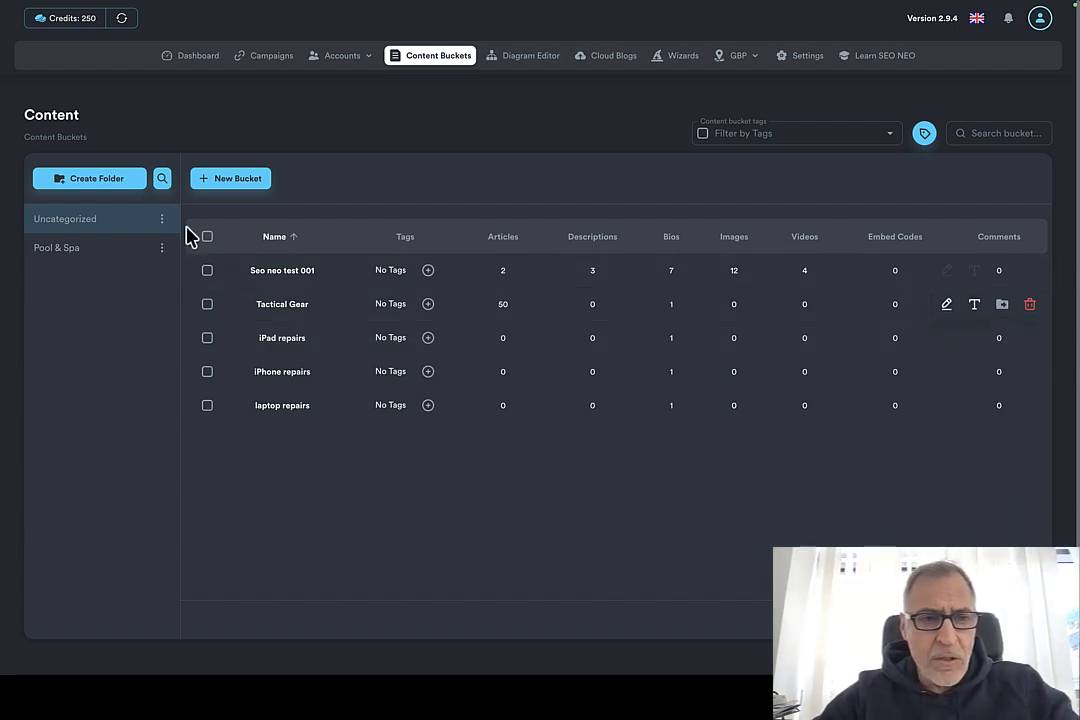
Step: Create a content bucket folder named "Elias PC Repairs"
click(85, 181)
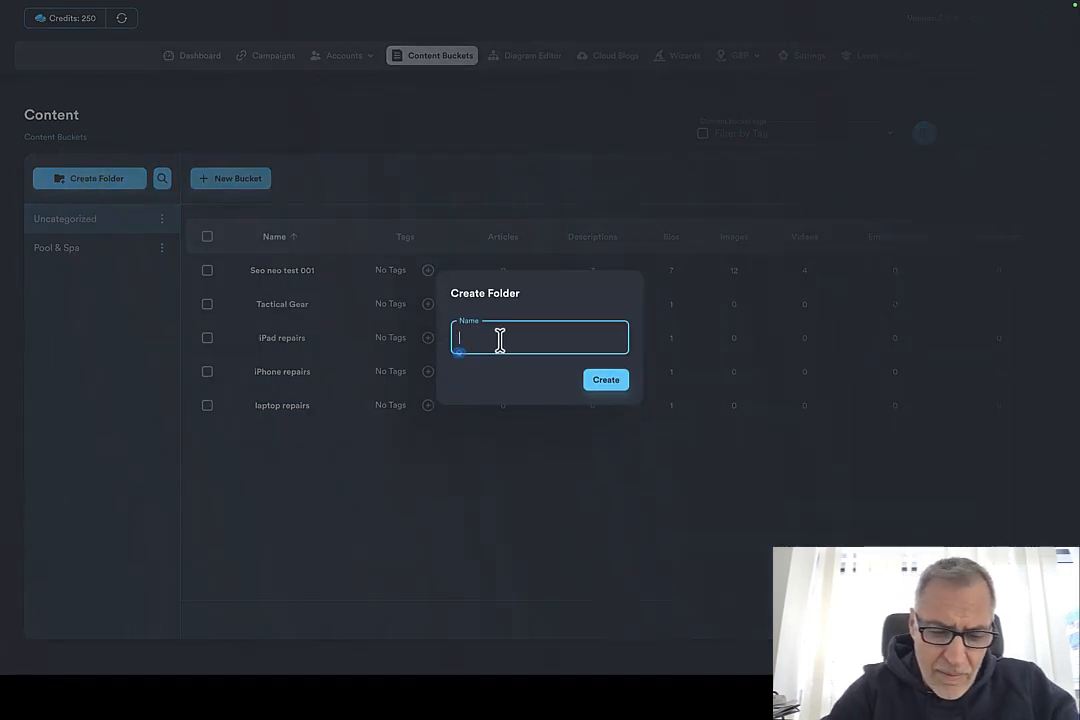
text(Elias PC Repairs)
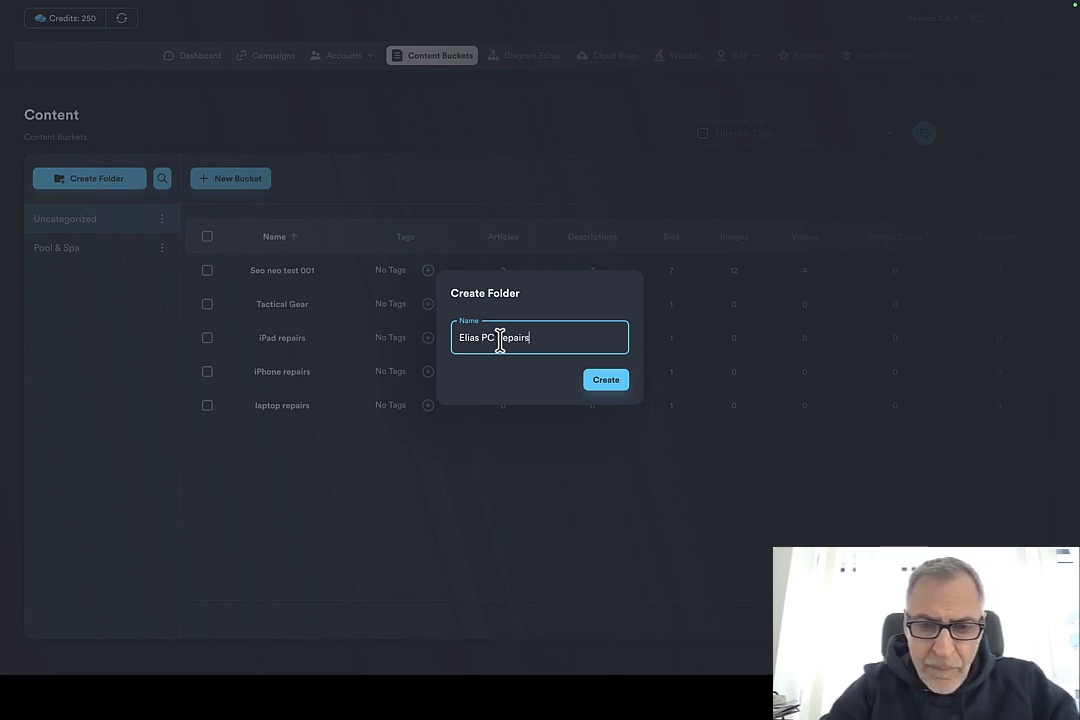
click(604, 382)
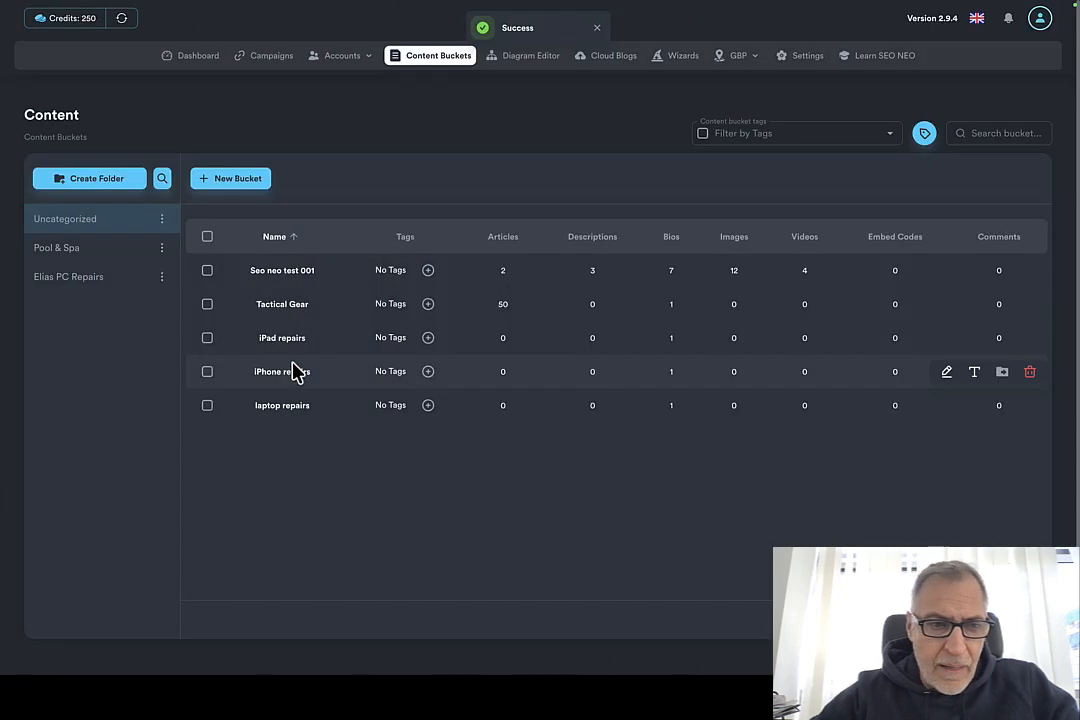
Step: Move the iPad repairs, iPhone repairs and laptop repairs buckets into the Elias PC Repairs folder
click(208, 340)
click(209, 375)
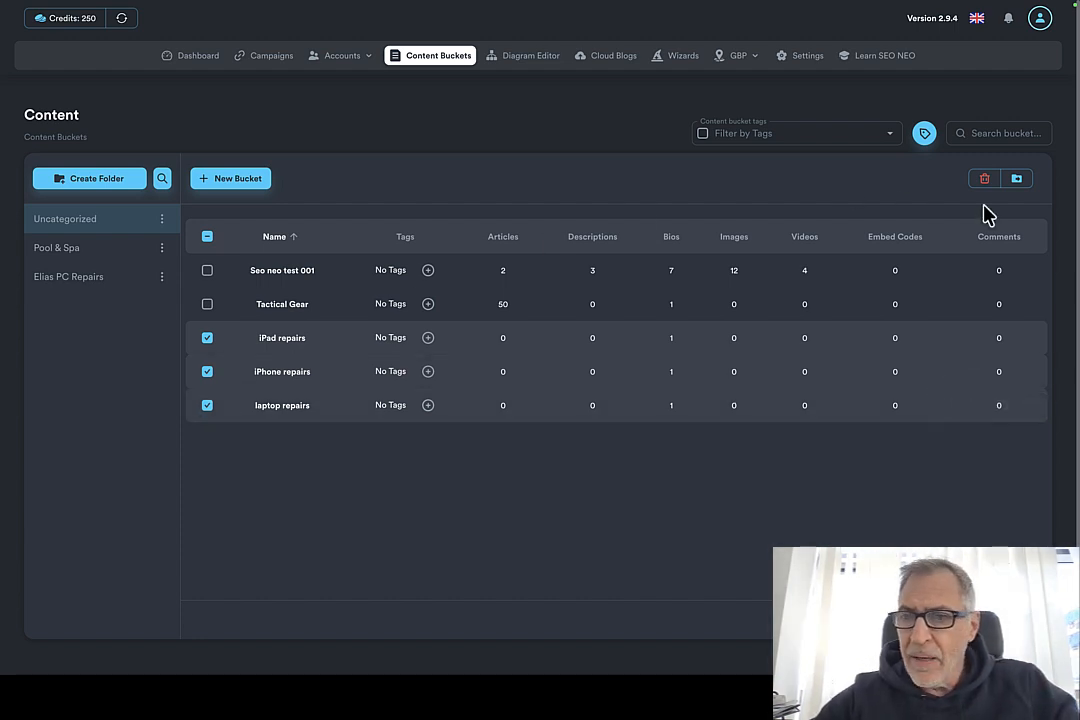
click(1017, 180)
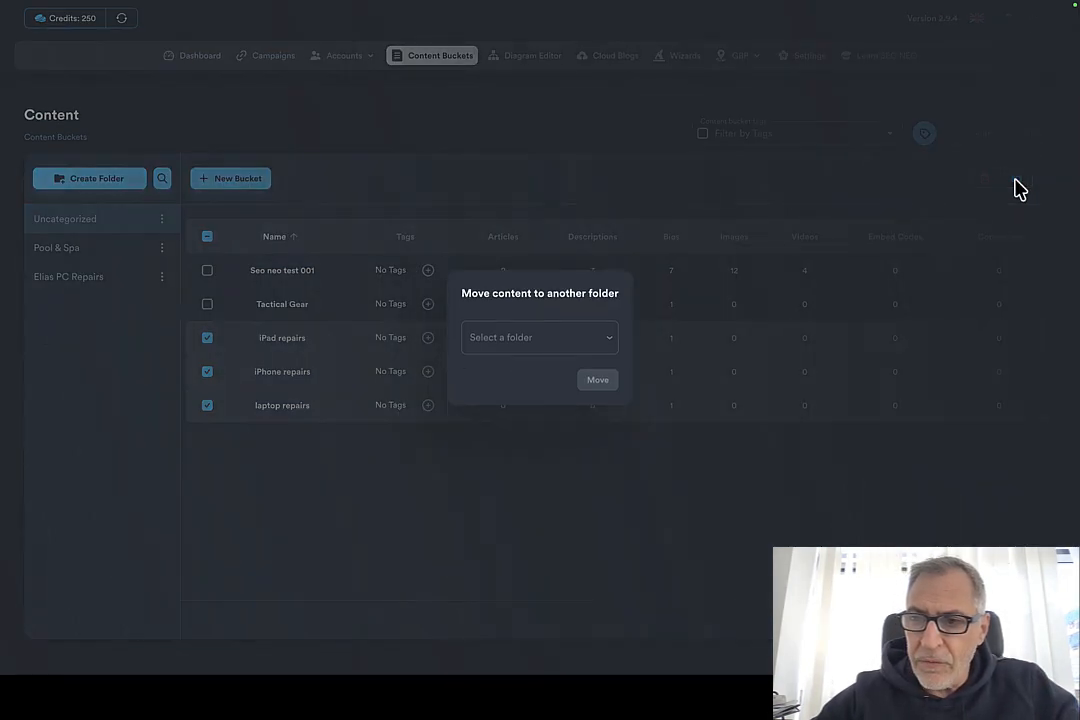
click(584, 348)
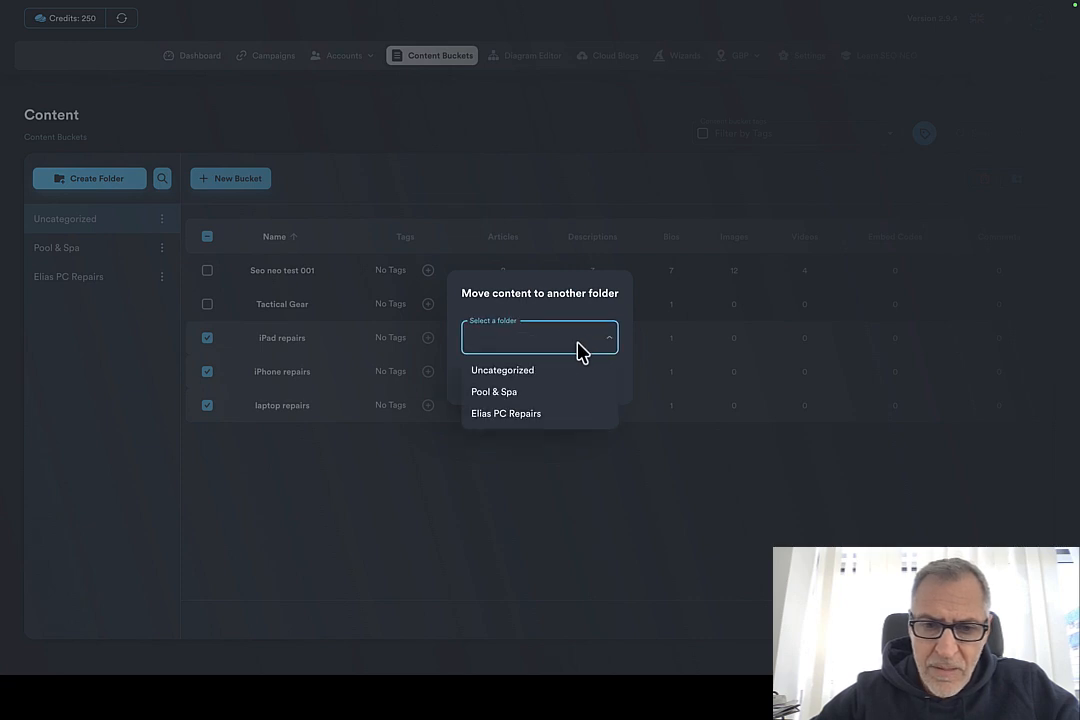
click(520, 423)
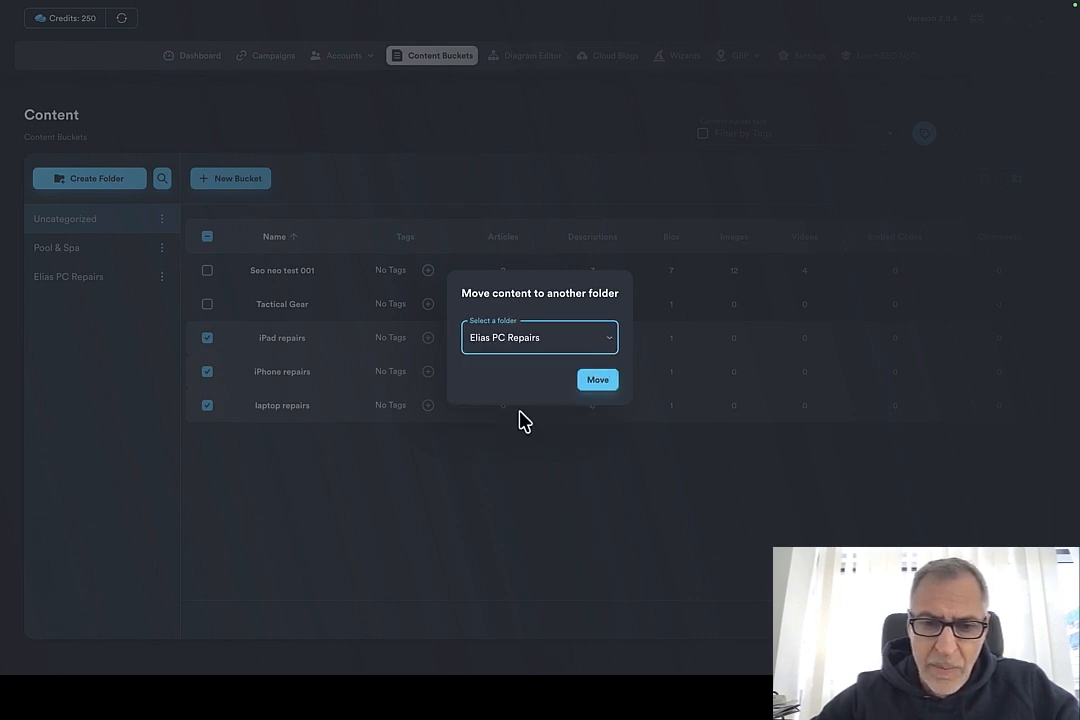
click(598, 382)
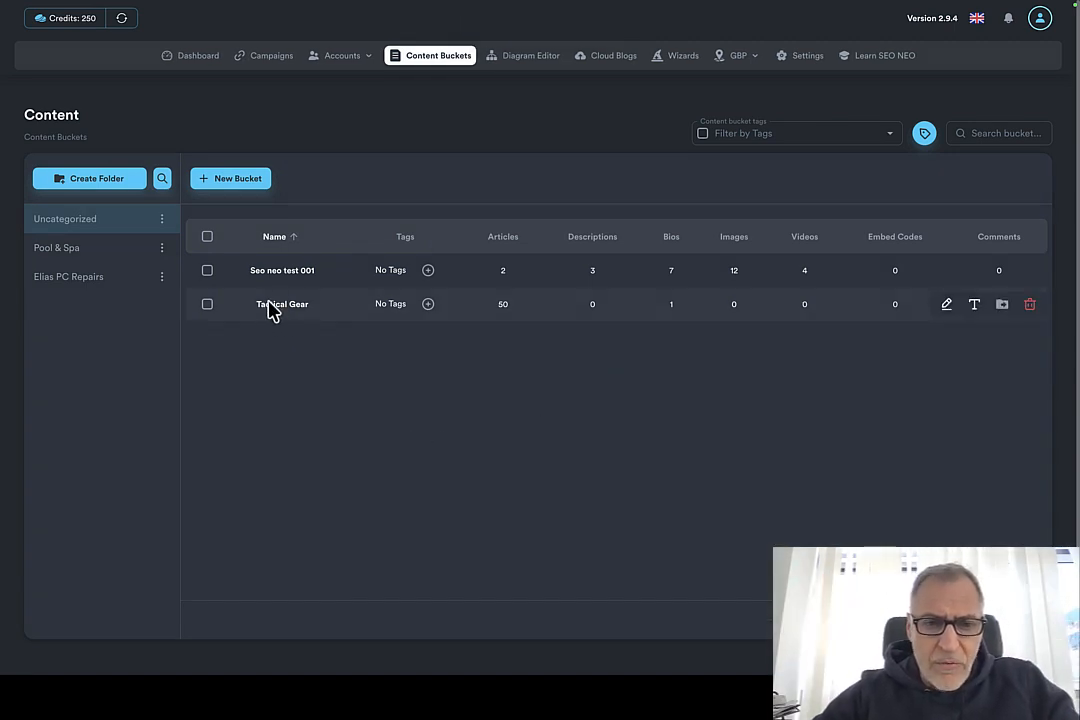
Step: Create a folder named "Elias Shooting Academy" and move the Tactical Gear bucket into it
click(101, 188)
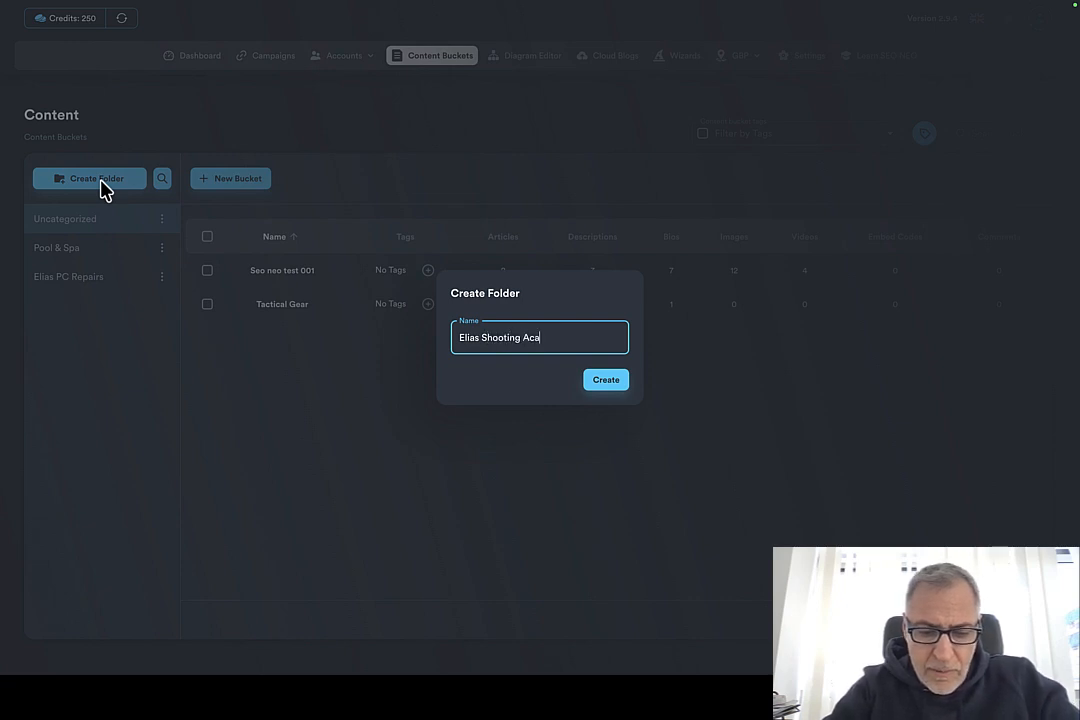
key(Return)
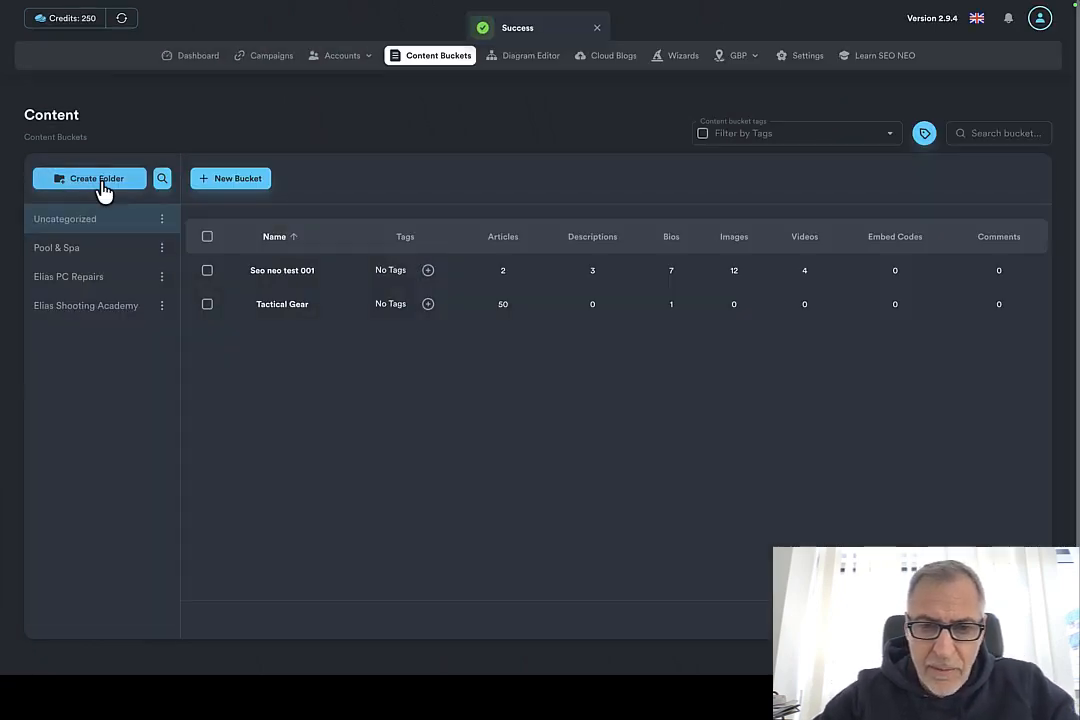
click(207, 305)
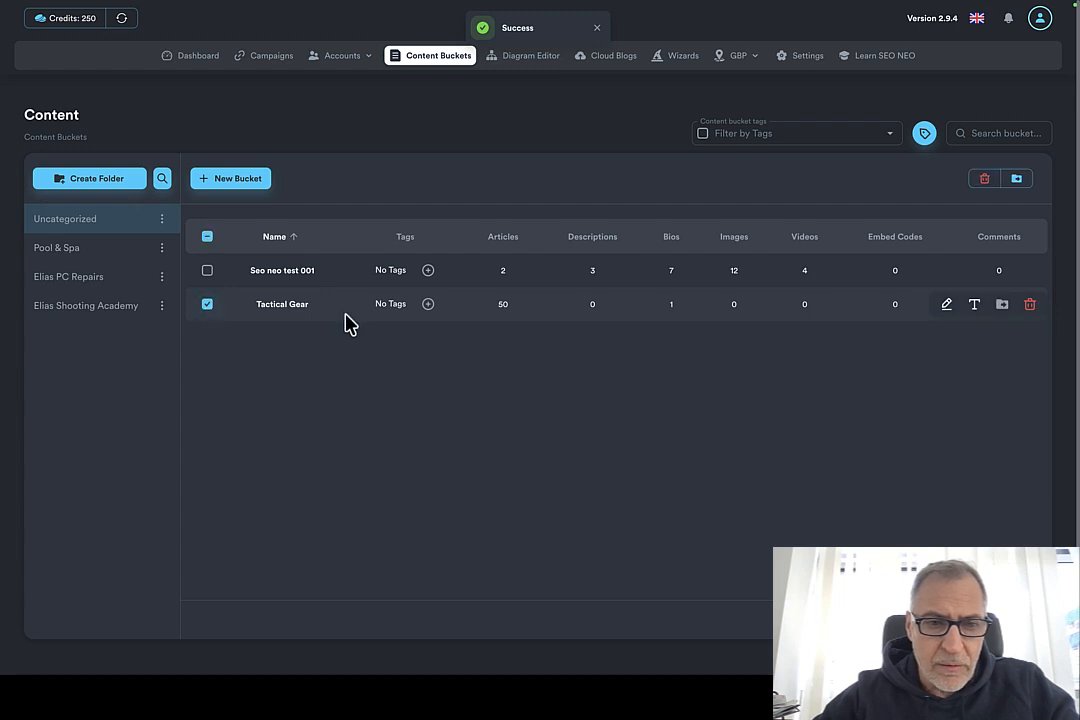
click(1016, 182)
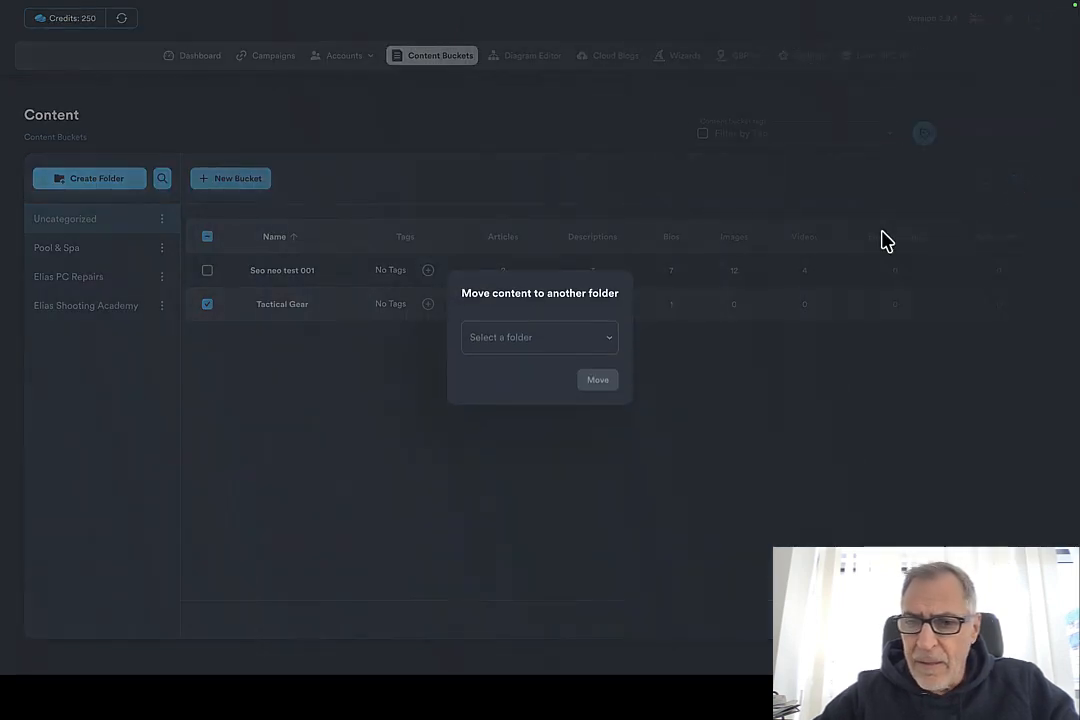
click(556, 357)
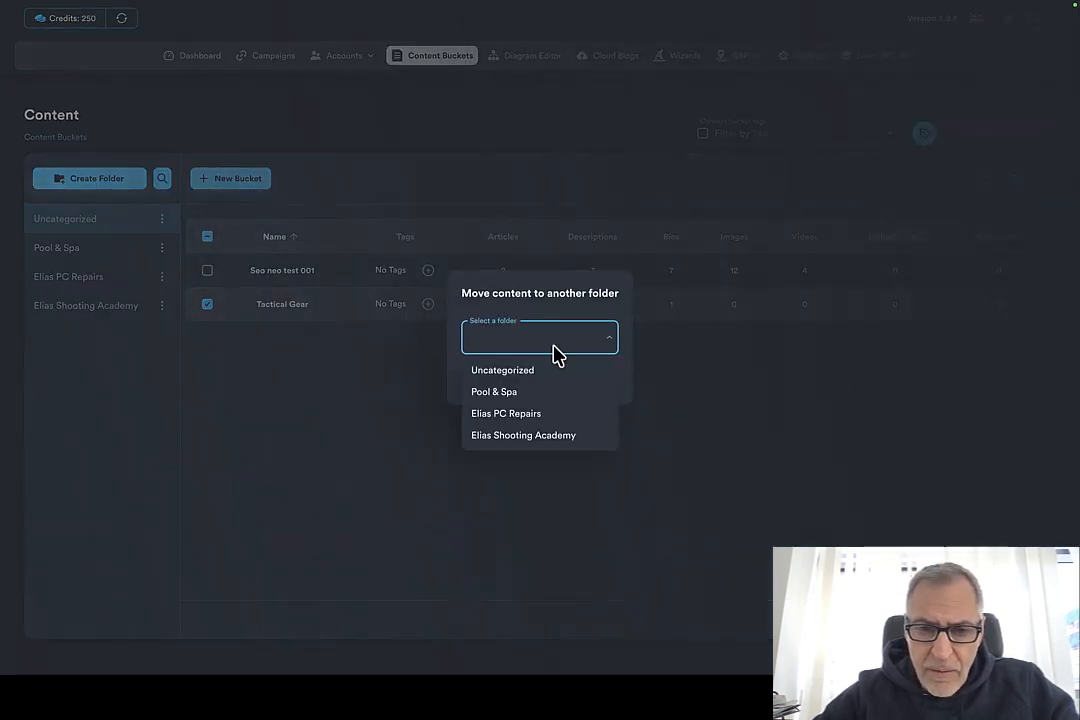
click(533, 437)
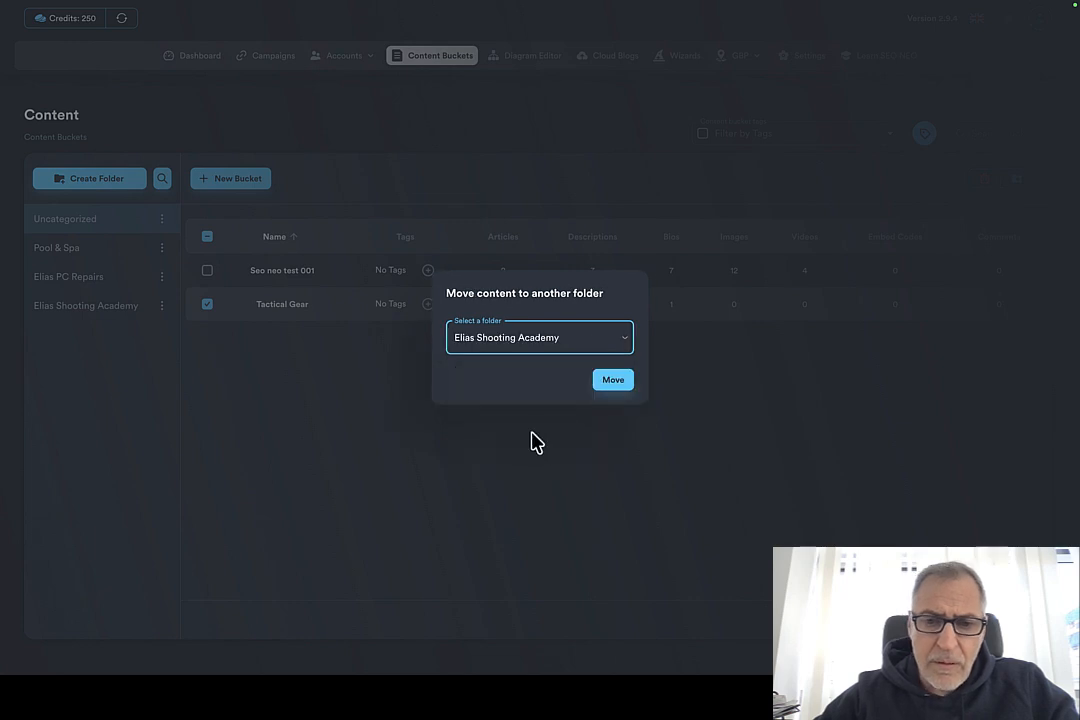
click(616, 396)
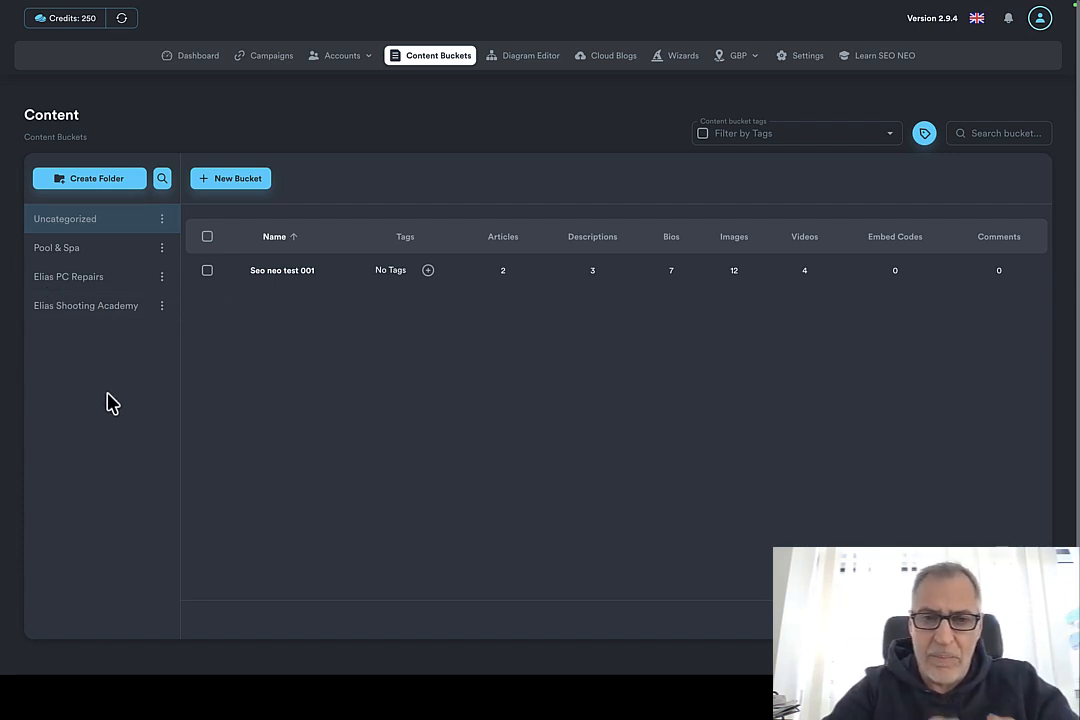
Step: Examine the contents of the Pool & Spa, Elias PC Repairs, Elias Shooting Academy and Uncategorized folders one after another
click(63, 253)
click(70, 283)
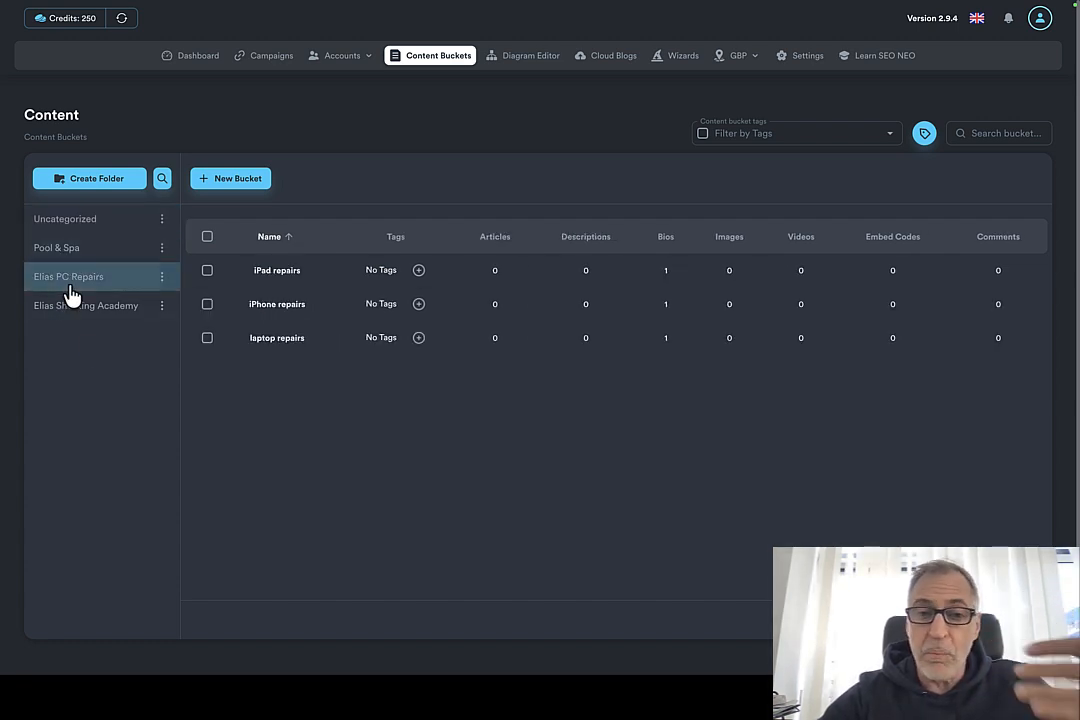
click(80, 312)
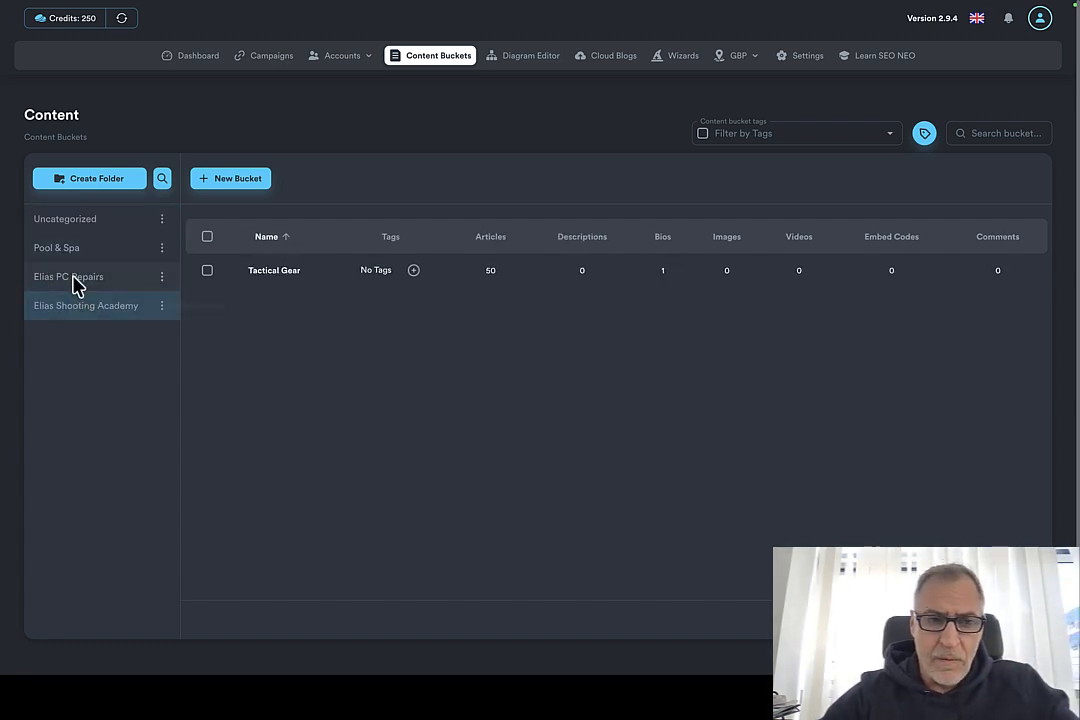
click(75, 281)
click(72, 252)
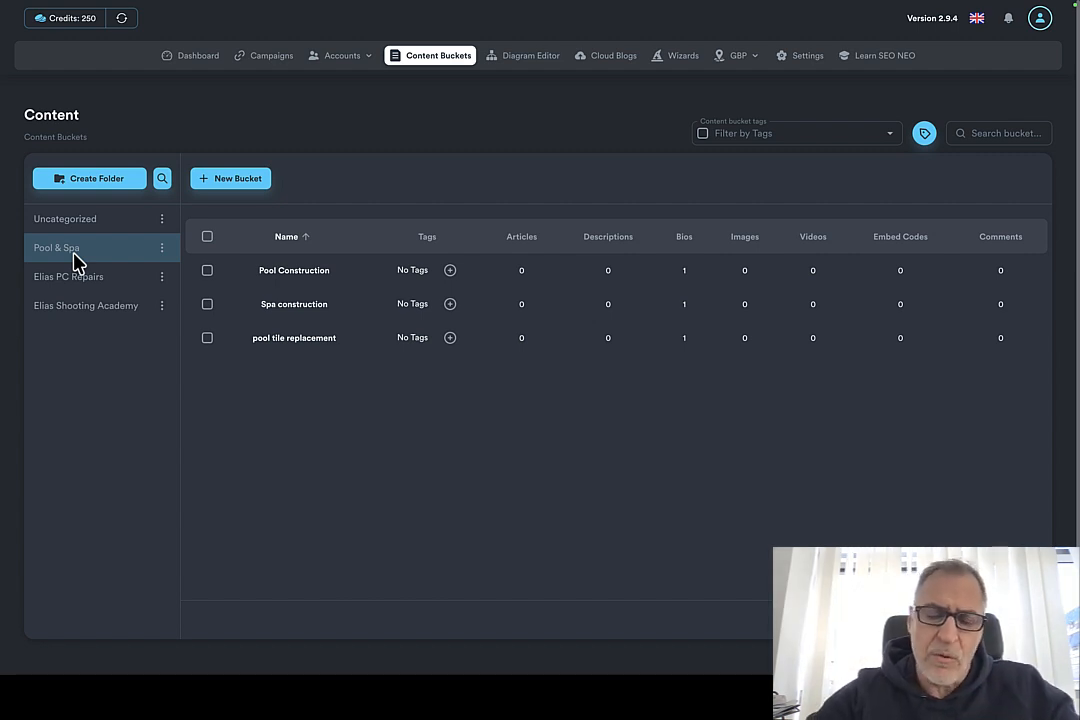
click(81, 227)
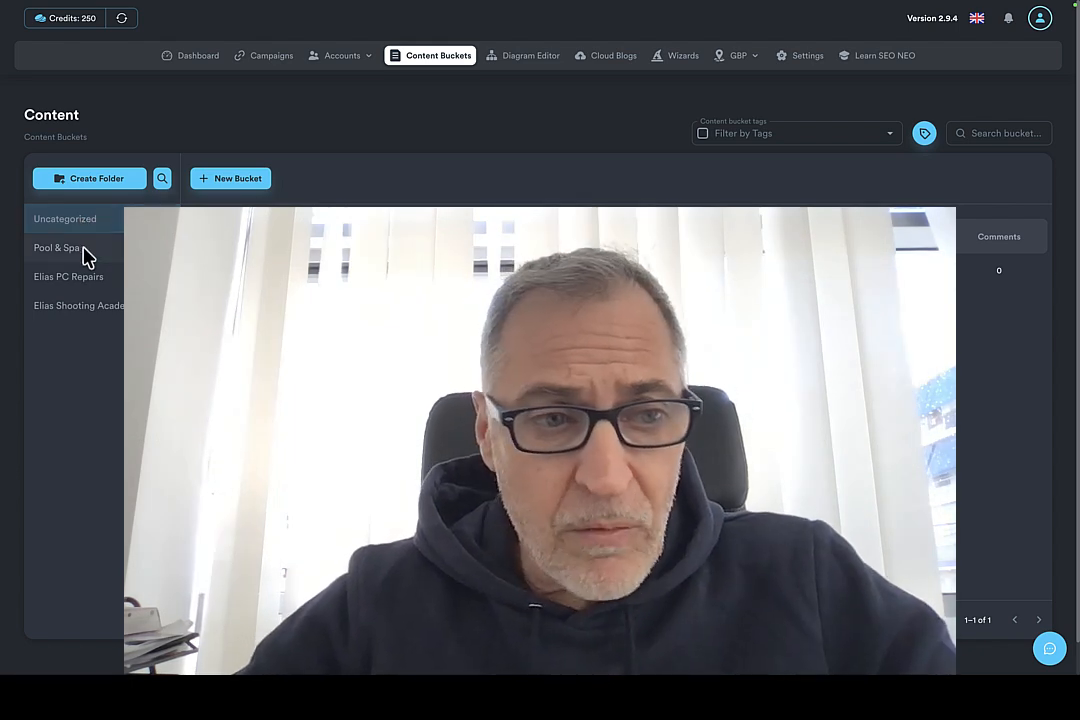
click(84, 255)
click(88, 285)
click(92, 311)
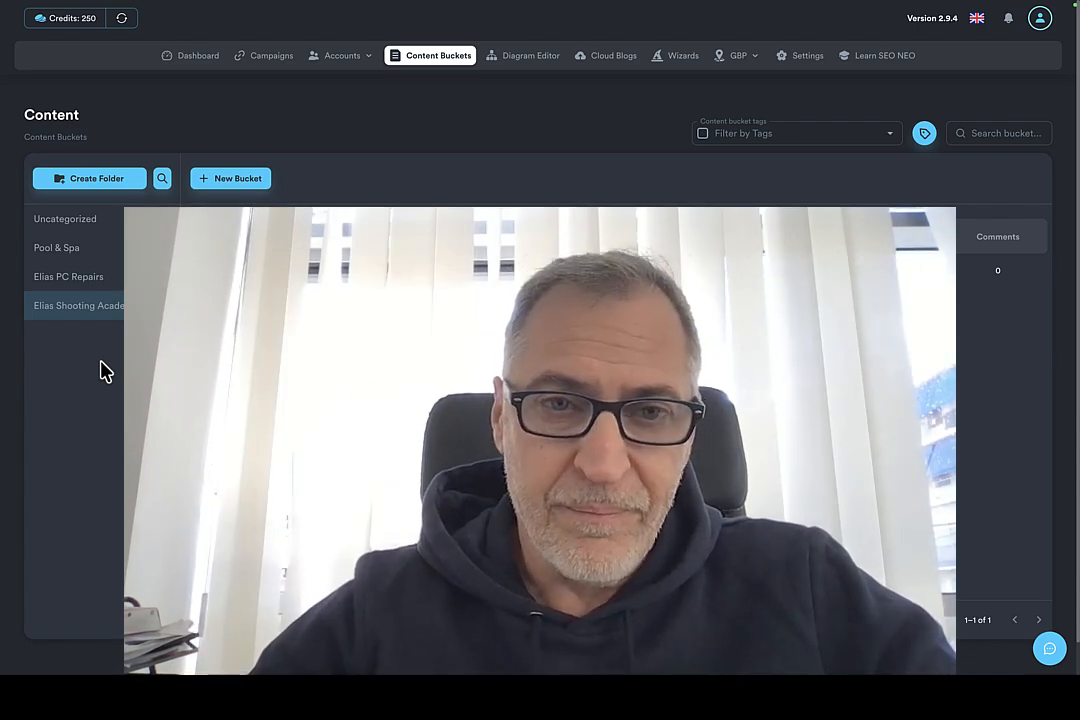
key(ctrl+Left)
key(ctrl+Left)
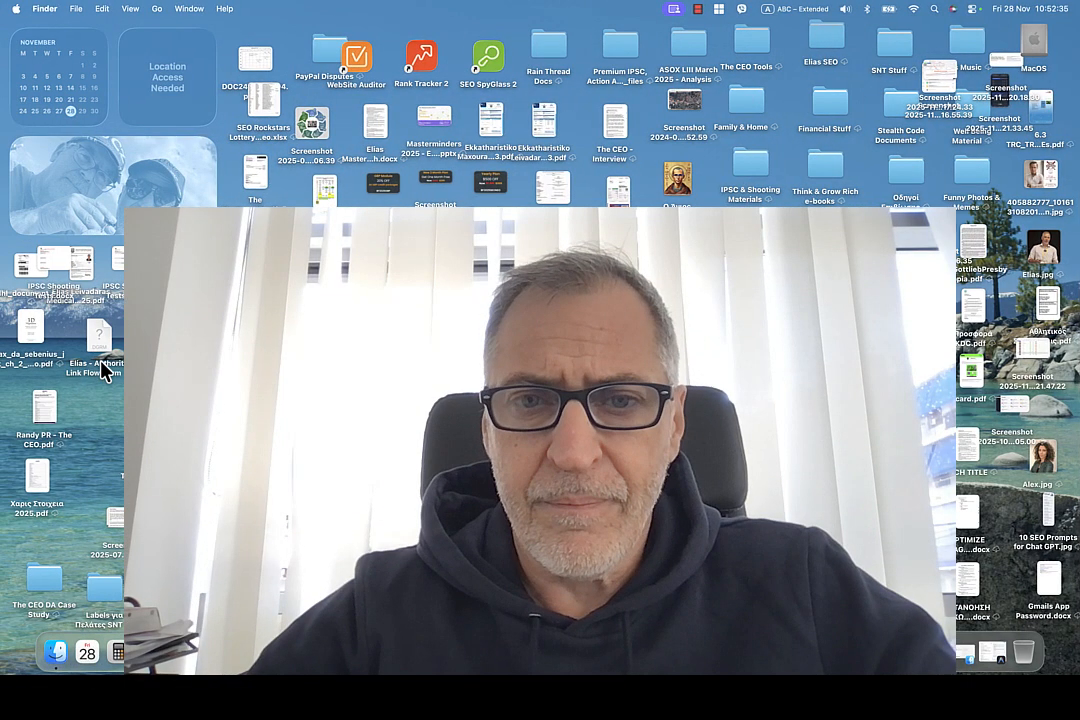
click(698, 10)
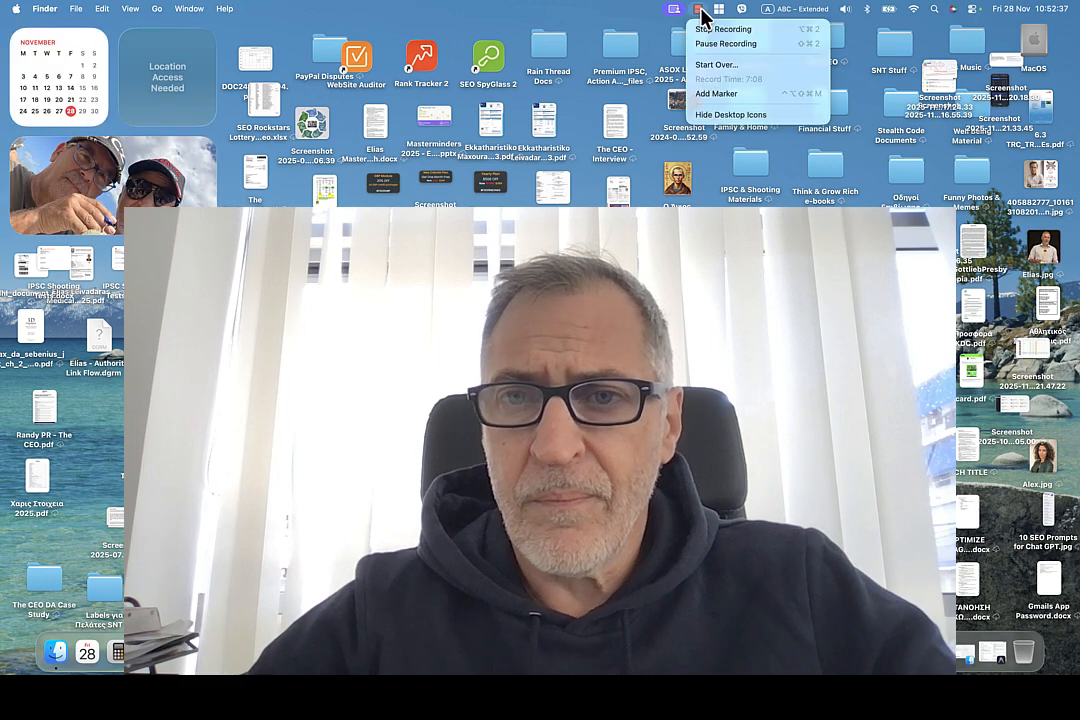